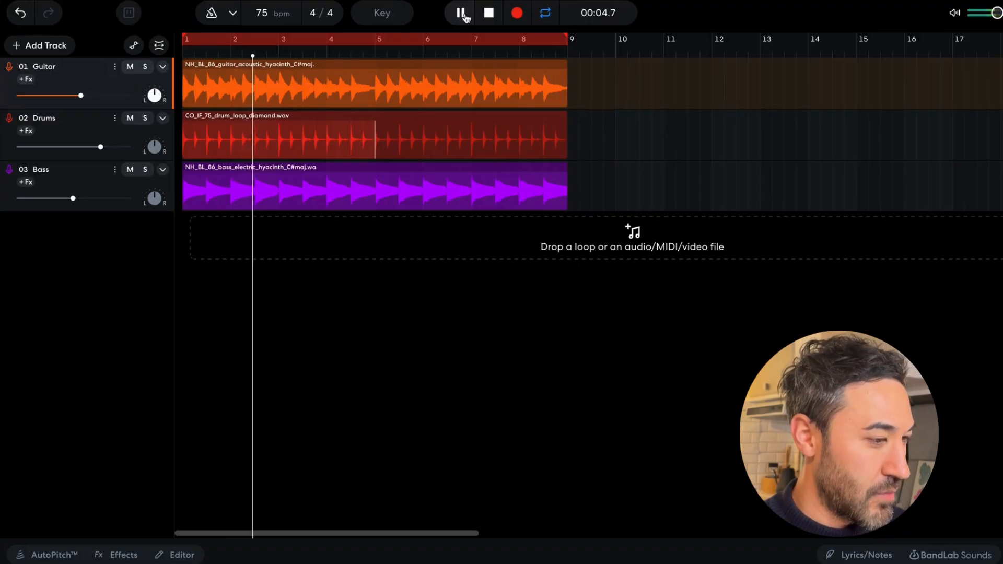
Stop playback and add the Little Rock phaser from the Modulation effects to the Guitar track.
click(461, 14)
click(488, 13)
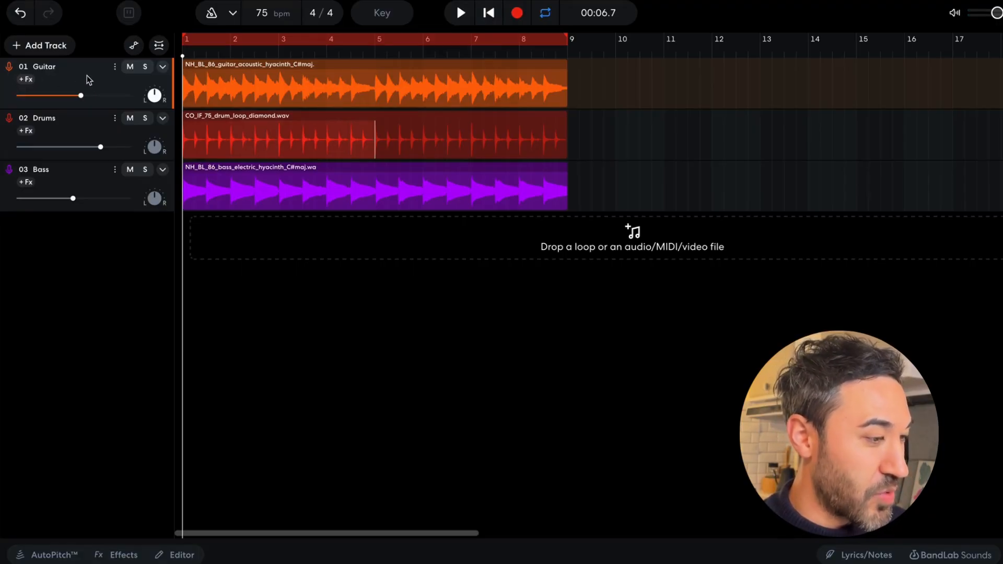
click(122, 556)
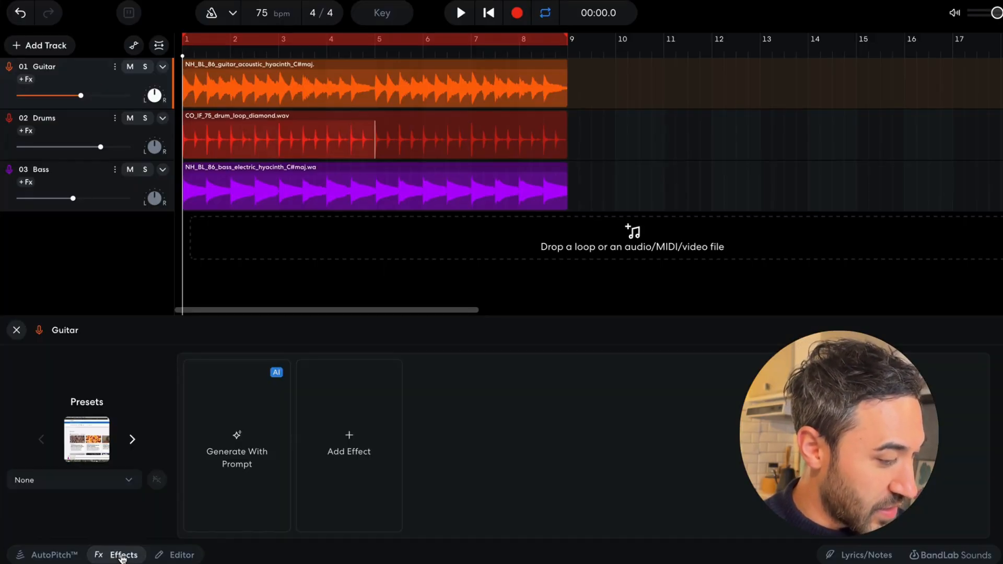
click(353, 444)
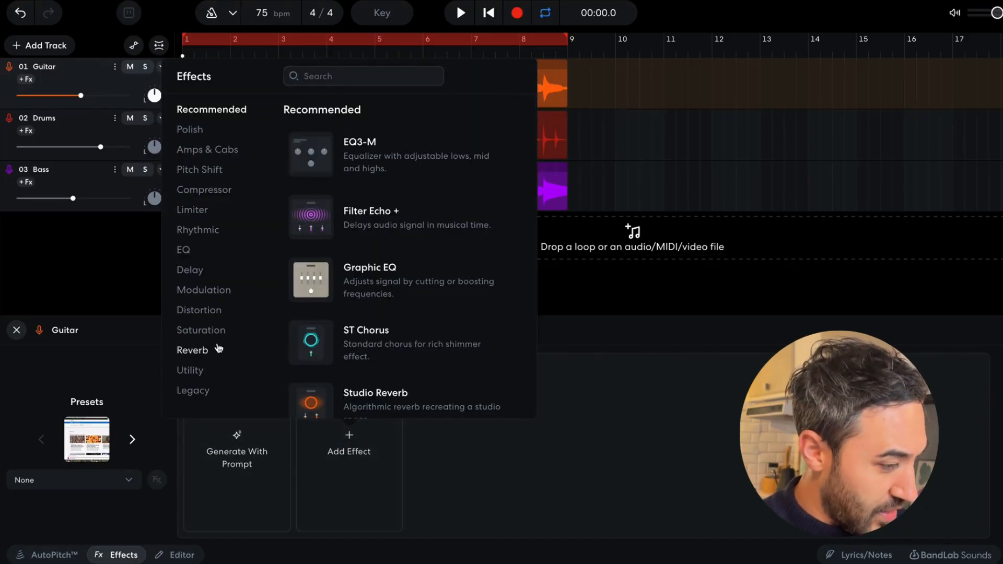
click(211, 291)
scroll(394, 231, down, 3)
scroll(392, 232, down, 2)
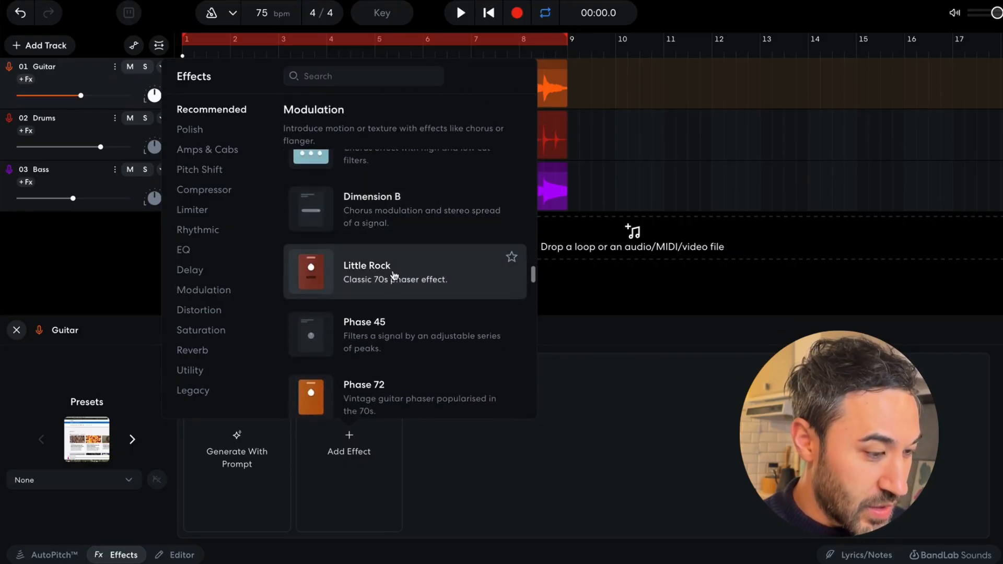
click(416, 289)
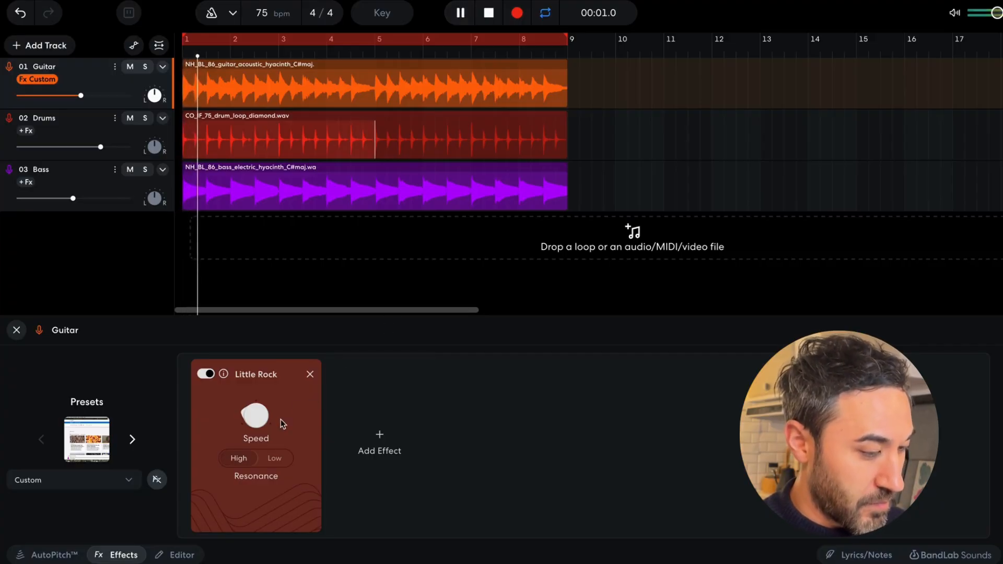
Set the Little Rock phaser's resonance to Low and its speed to about 0.8, comparing the guitar with the effect bypassed during playback.
mouse_move(258, 419)
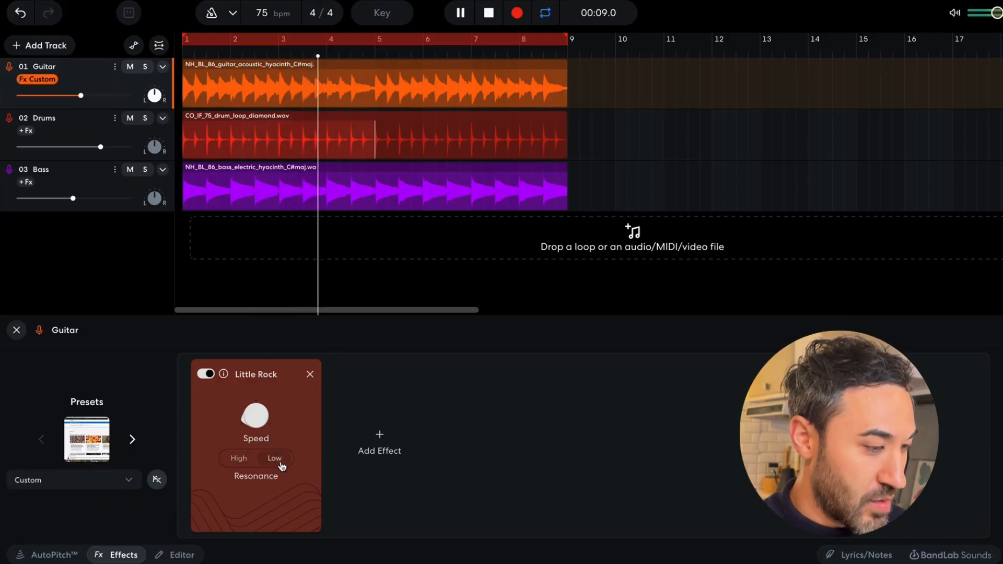
drag(258, 420, 258, 414)
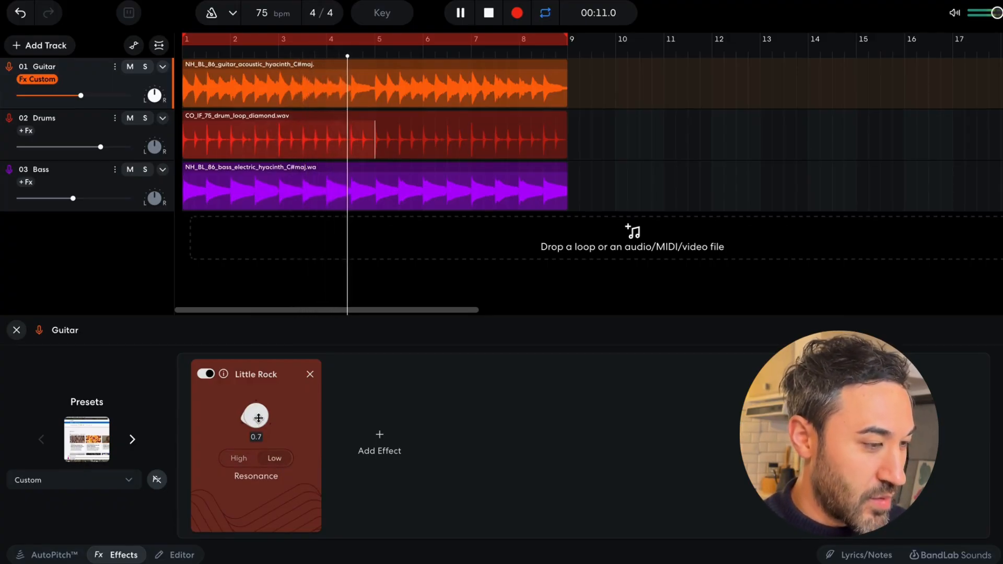
click(206, 374)
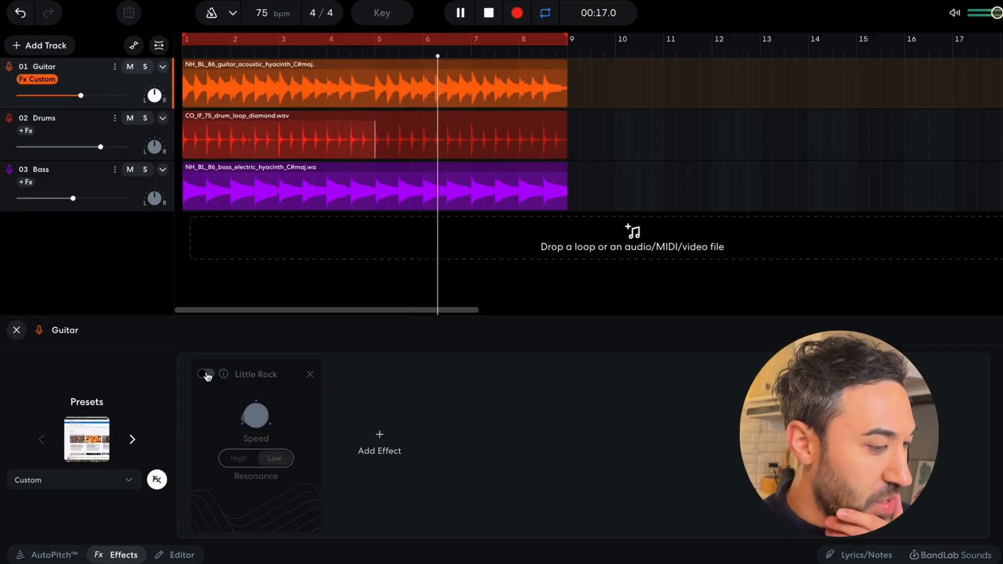
click(206, 374)
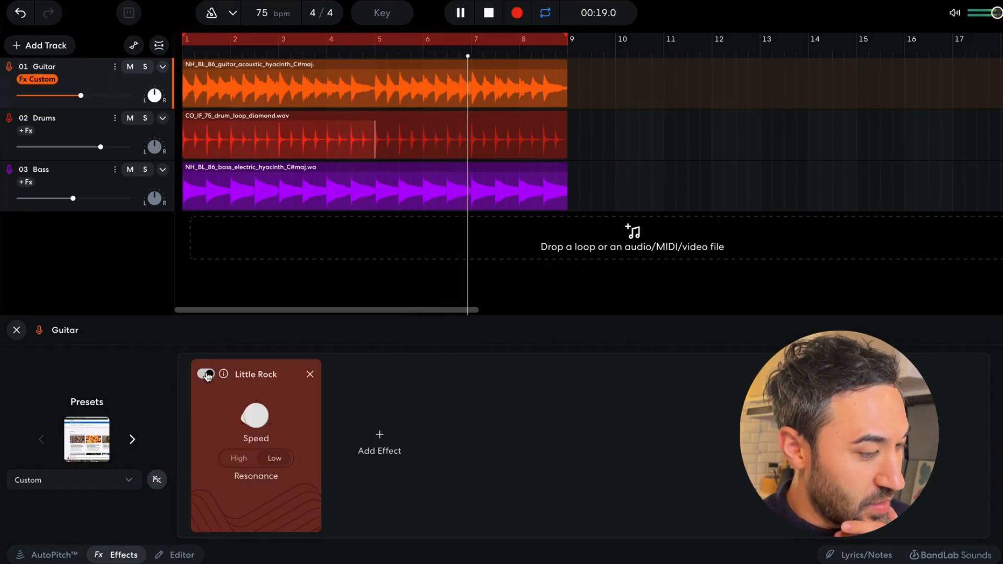
mouse_move(255, 410)
drag(255, 411, 255, 411)
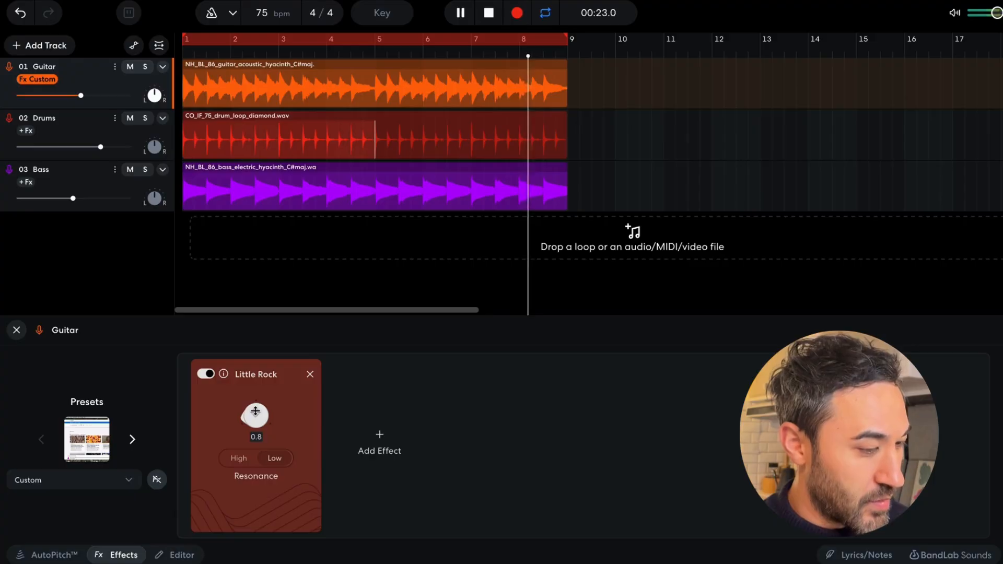
key(space)
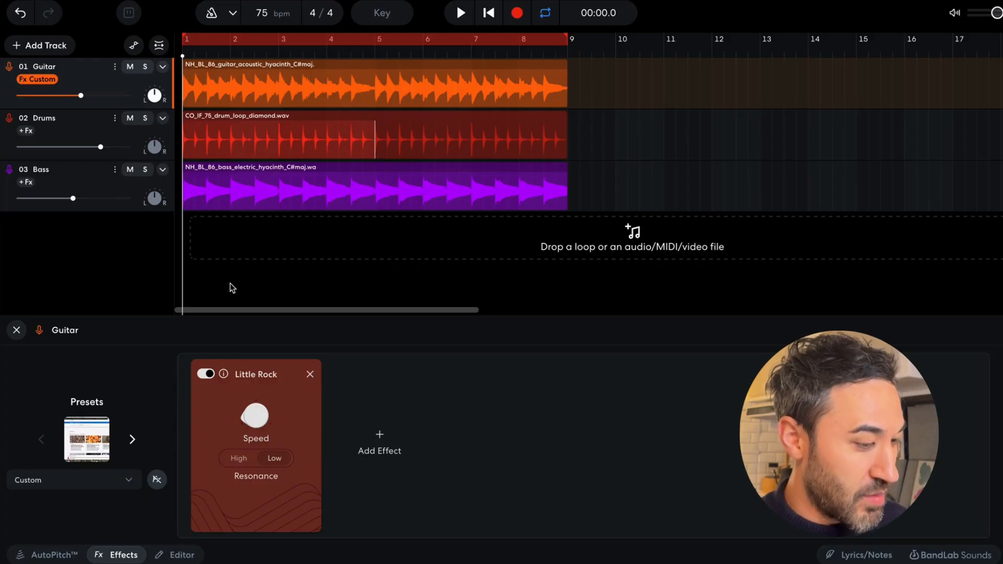
Add the D-Delay + effect from the Delay category to the Drums track.
click(76, 118)
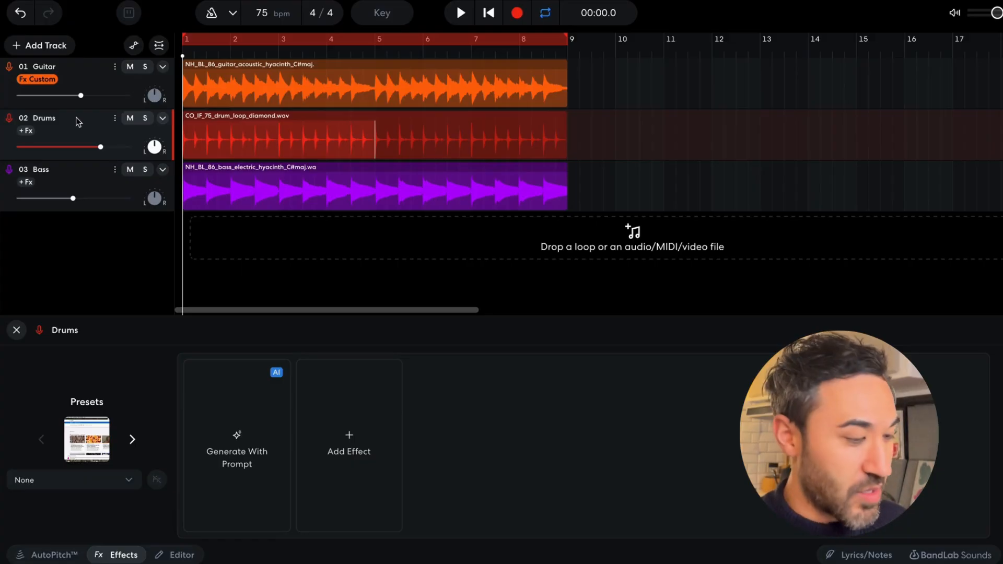
click(351, 451)
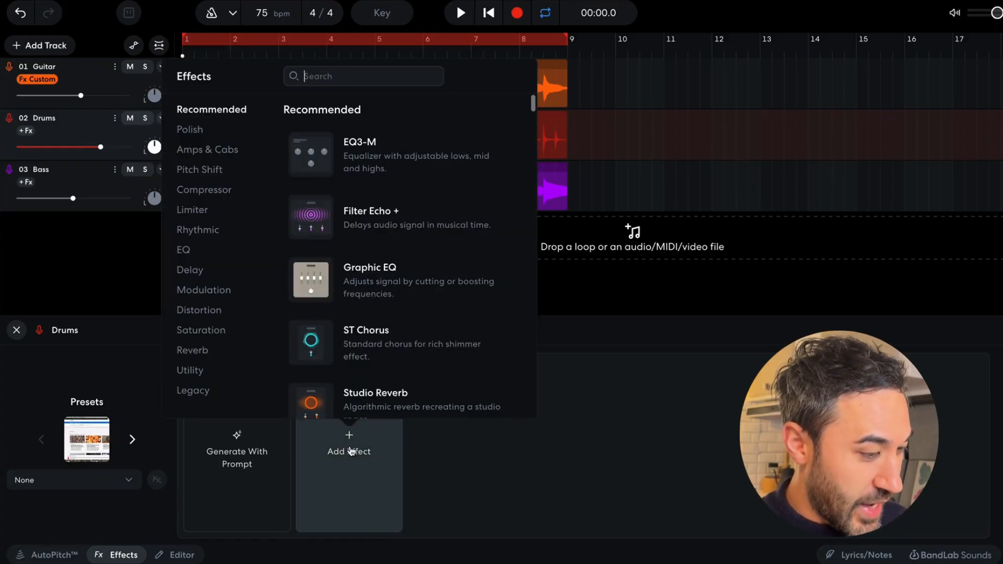
click(203, 270)
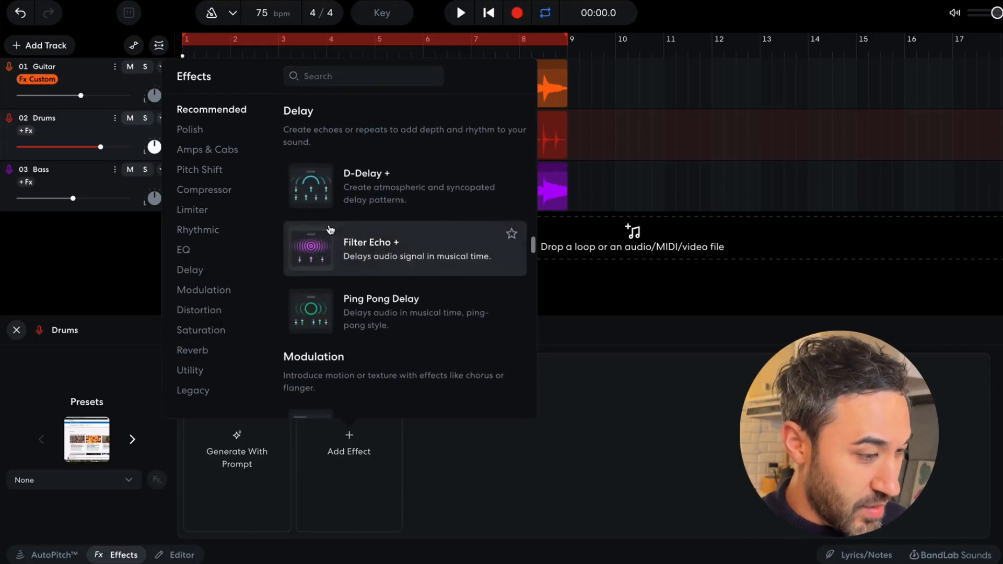
click(400, 191)
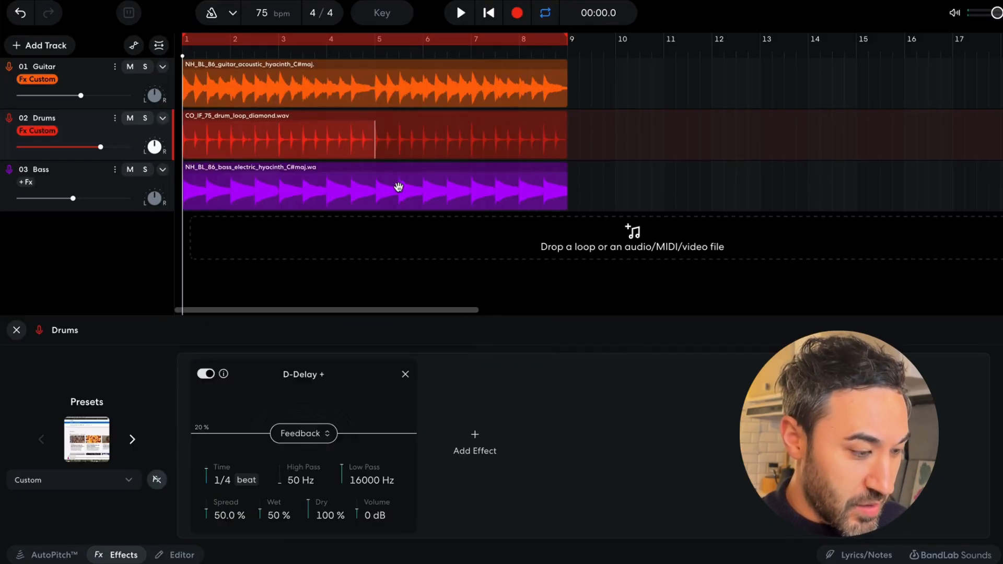
Switch the D-Delay + time to milliseconds and set it to 122 ms, with the wet level at 0%.
click(250, 485)
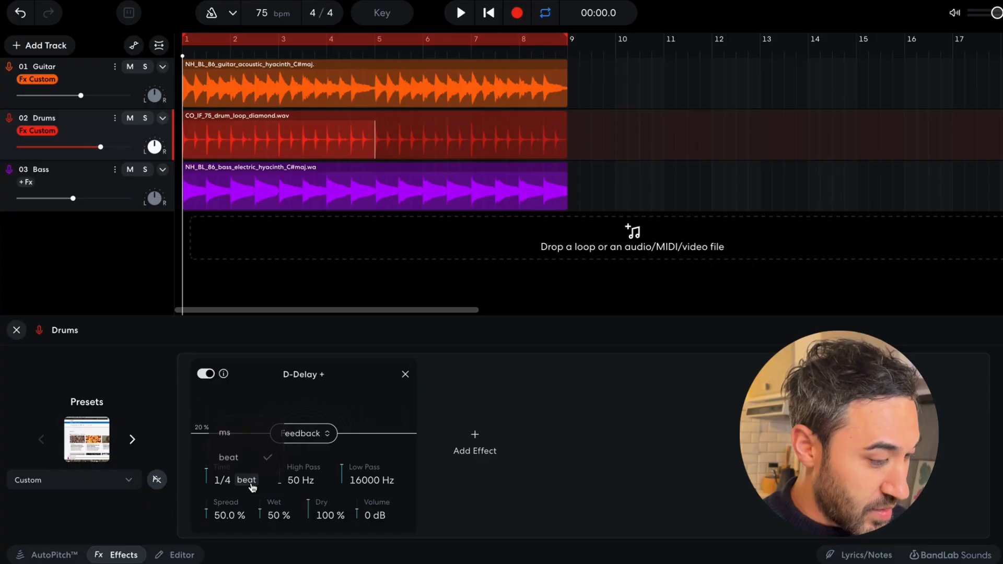
click(244, 435)
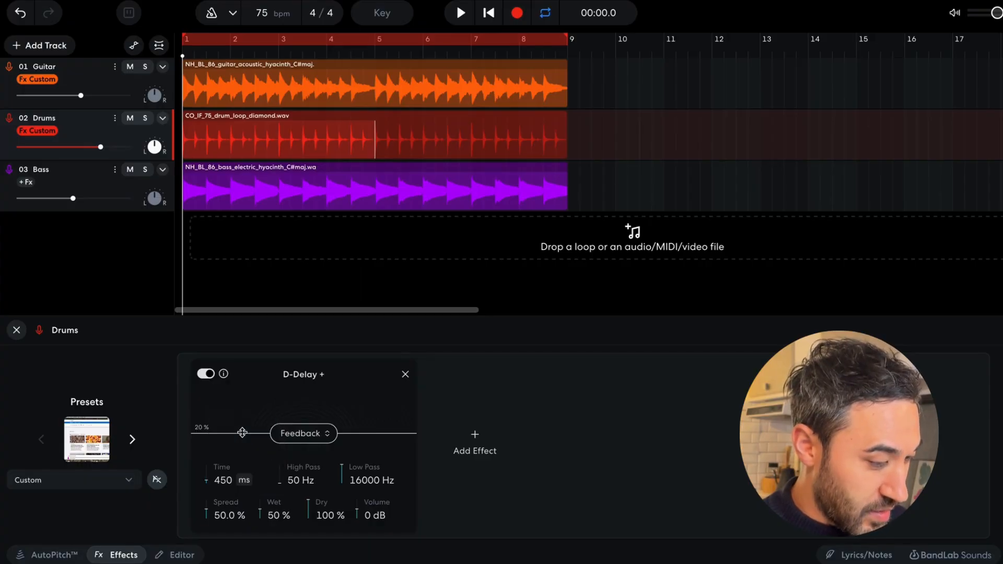
click(226, 480)
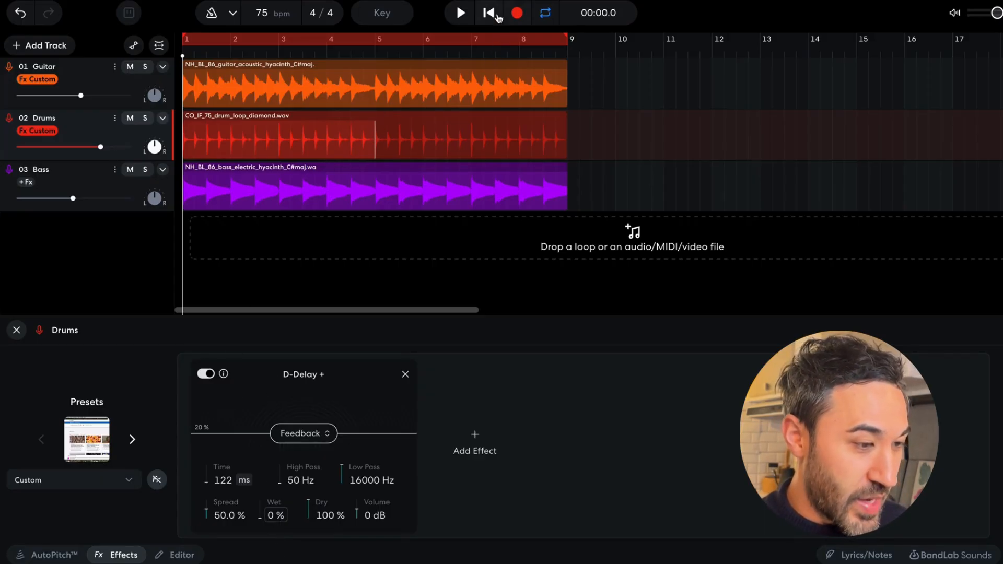
Play the song, raise the D-Delay + wet level to 38% and slightly increase the Drums track volume.
click(464, 15)
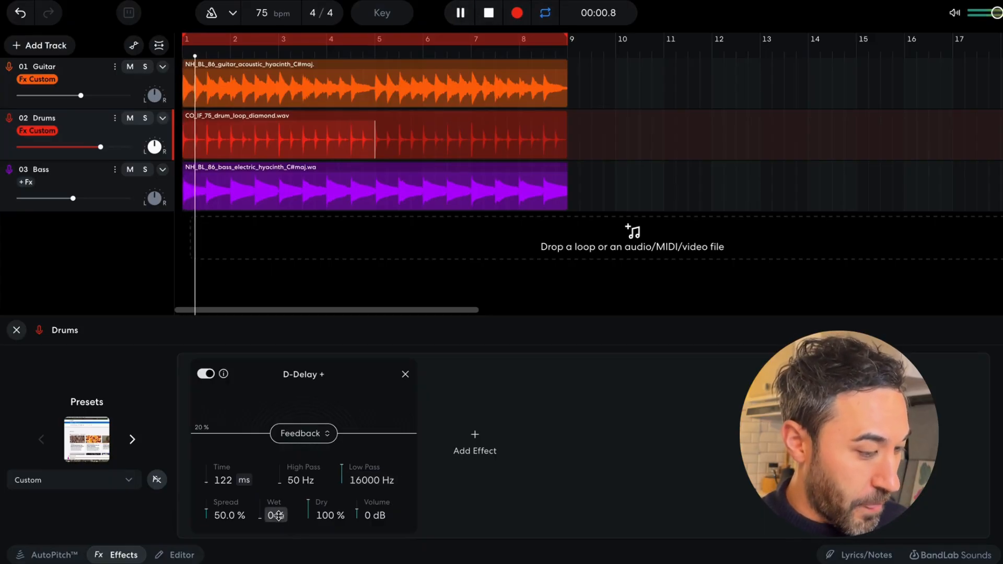
drag(277, 515, 281, 438)
drag(100, 146, 107, 147)
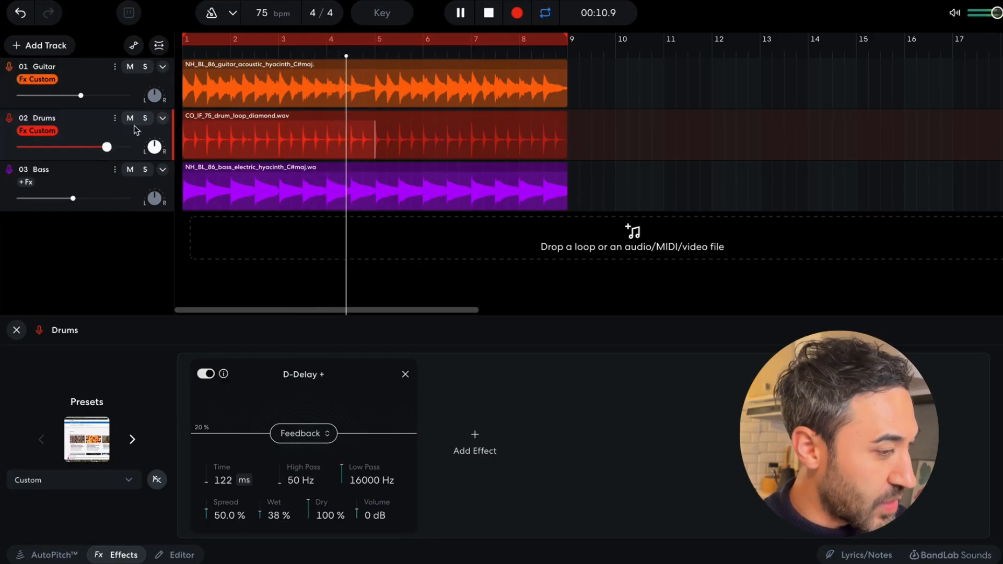
Audition the drums soloed and with the delay bypassed, and set the D-Delay + wet level to 34%.
click(146, 119)
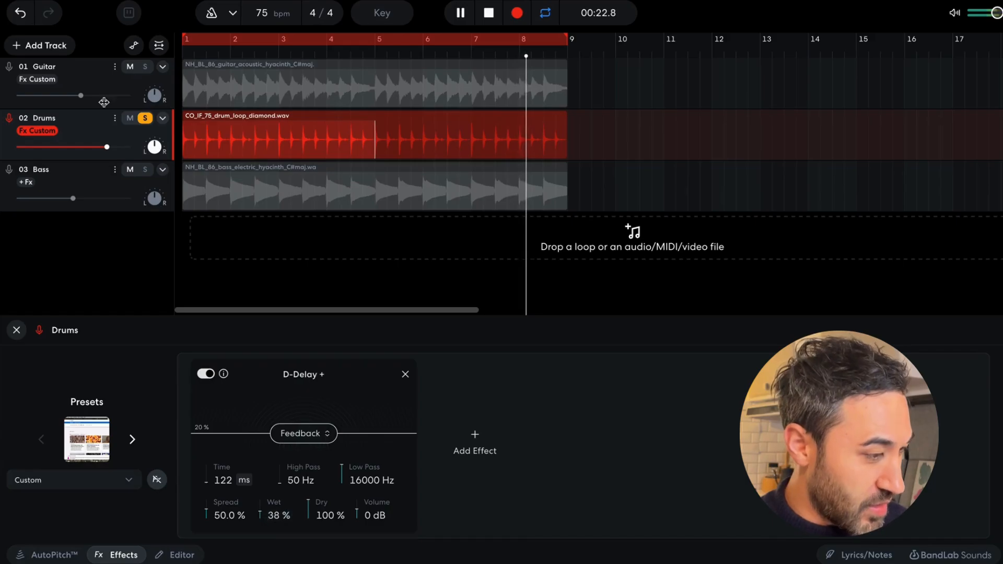
click(145, 120)
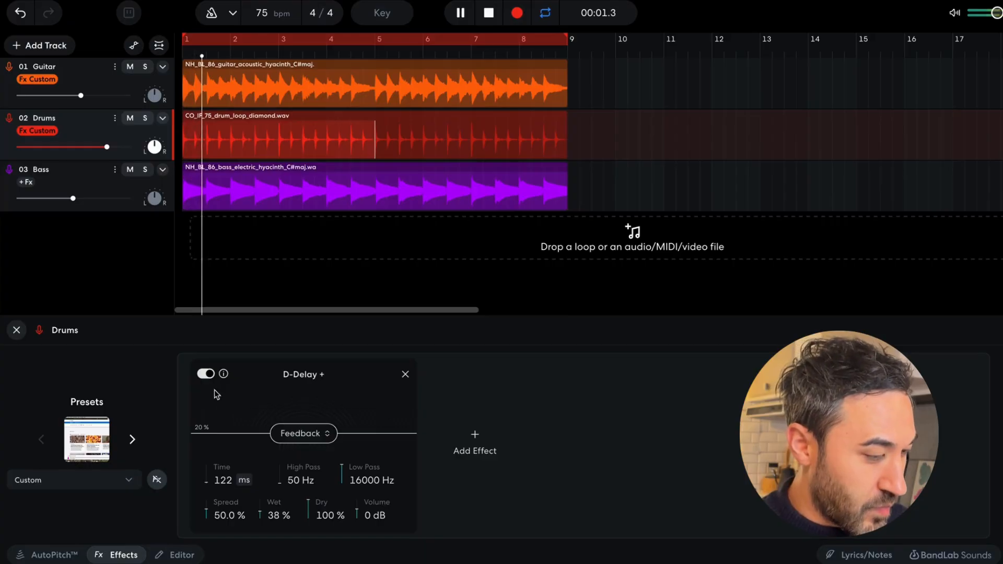
click(206, 374)
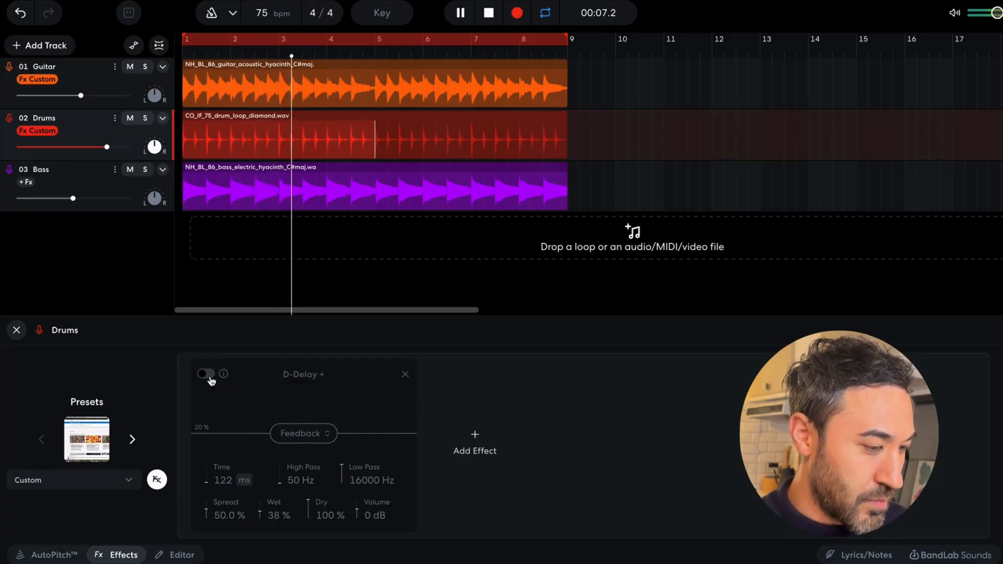
click(206, 374)
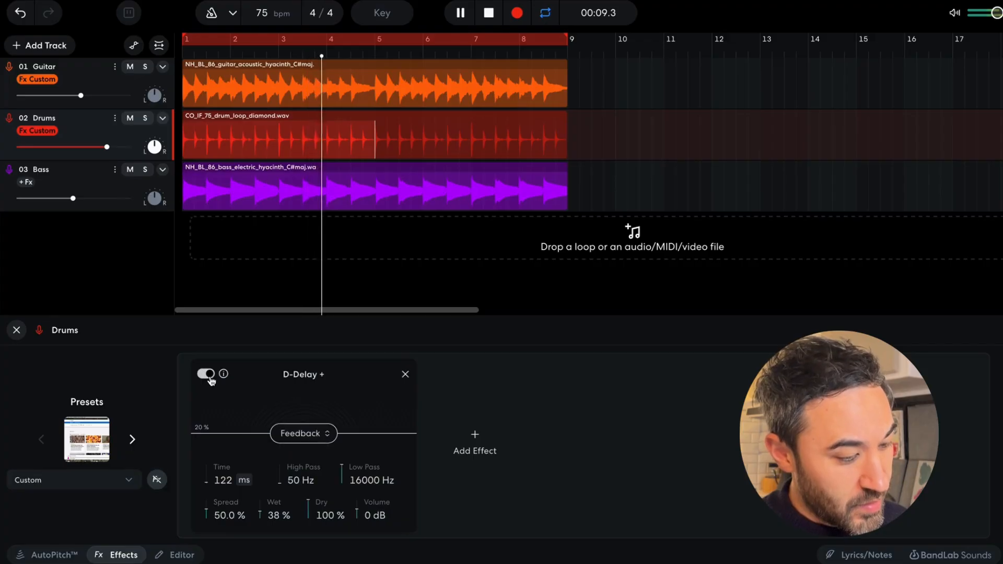
click(274, 518)
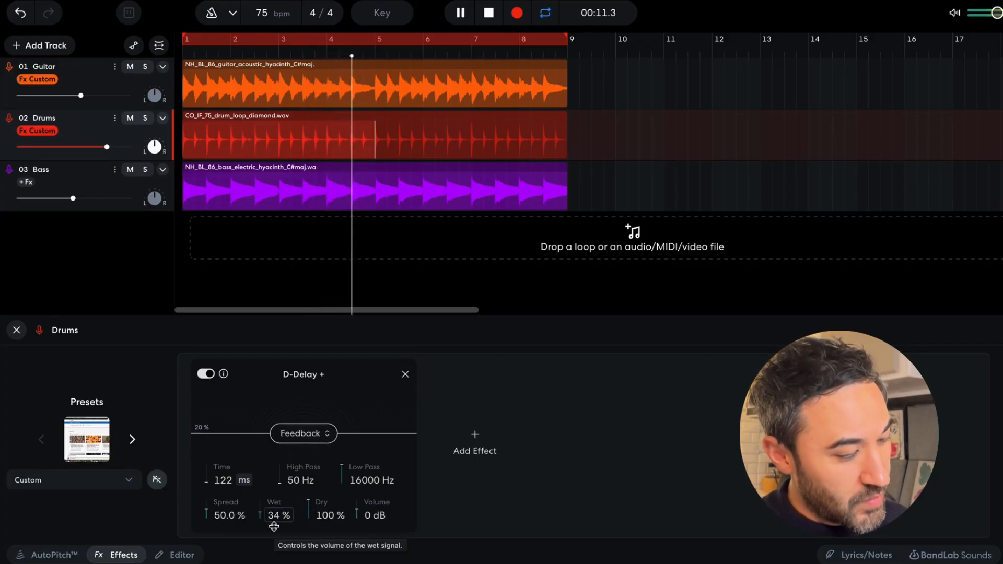
key(space)
Search the effects for "pitch" and add the Pitch Shifter to the Bass track.
click(71, 186)
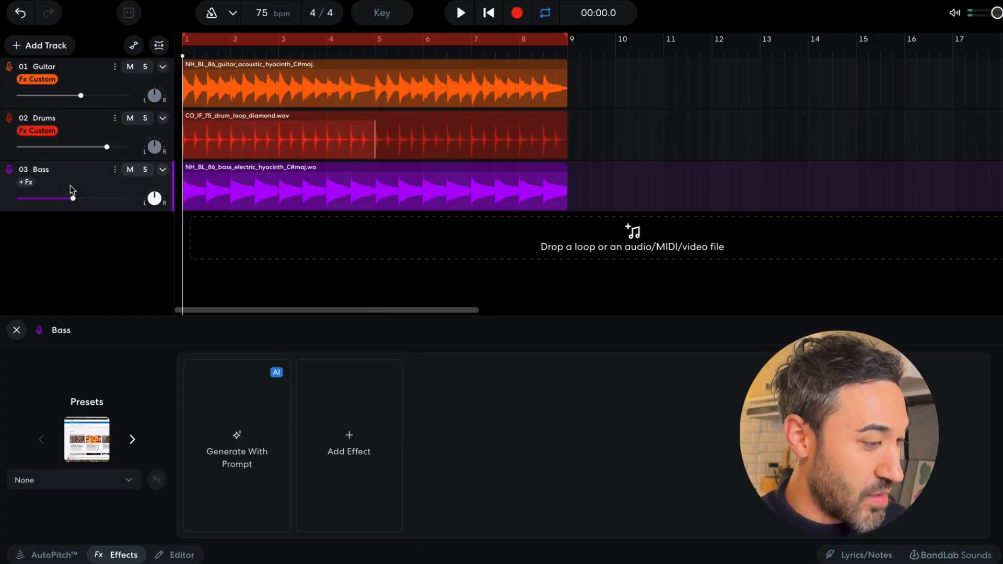
click(347, 427)
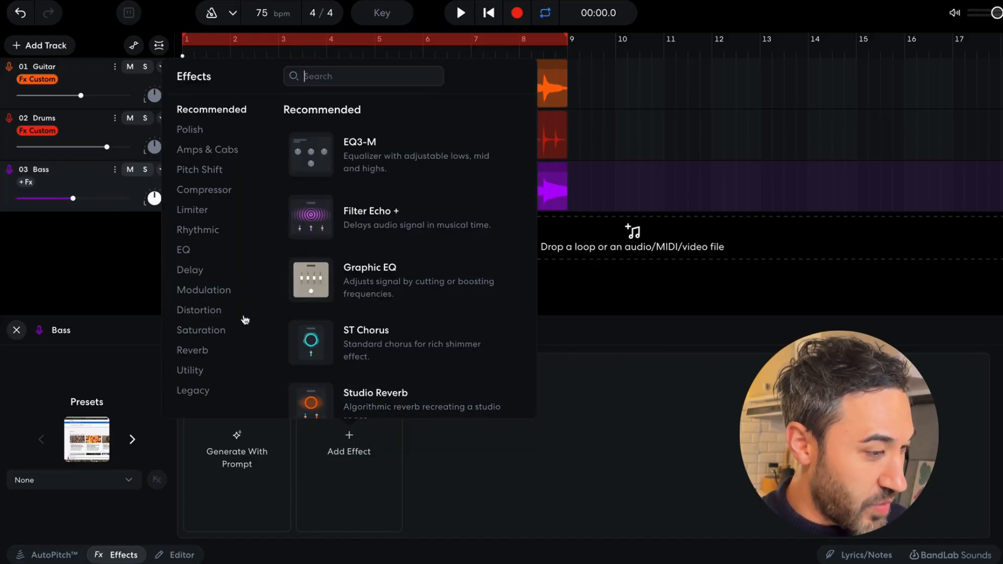
text(pitch)
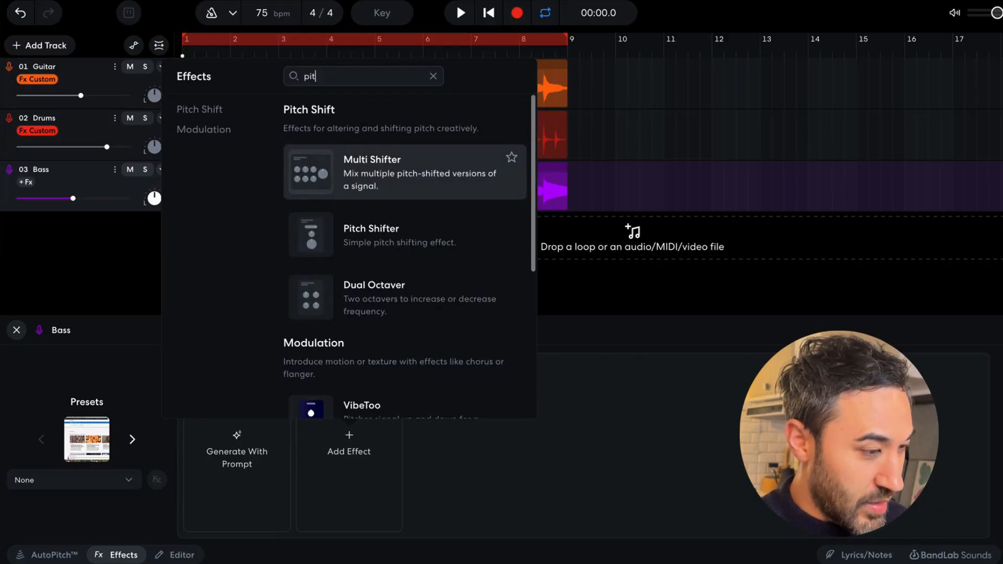
click(407, 236)
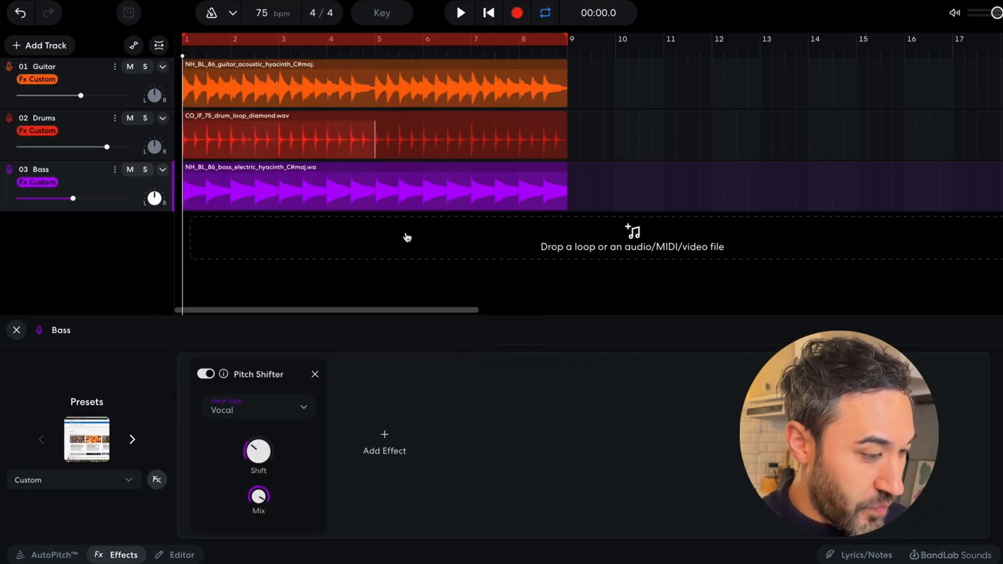
Set the Pitch Shifter's input type to General, its shift to maximum and its mix to 0%.
click(284, 413)
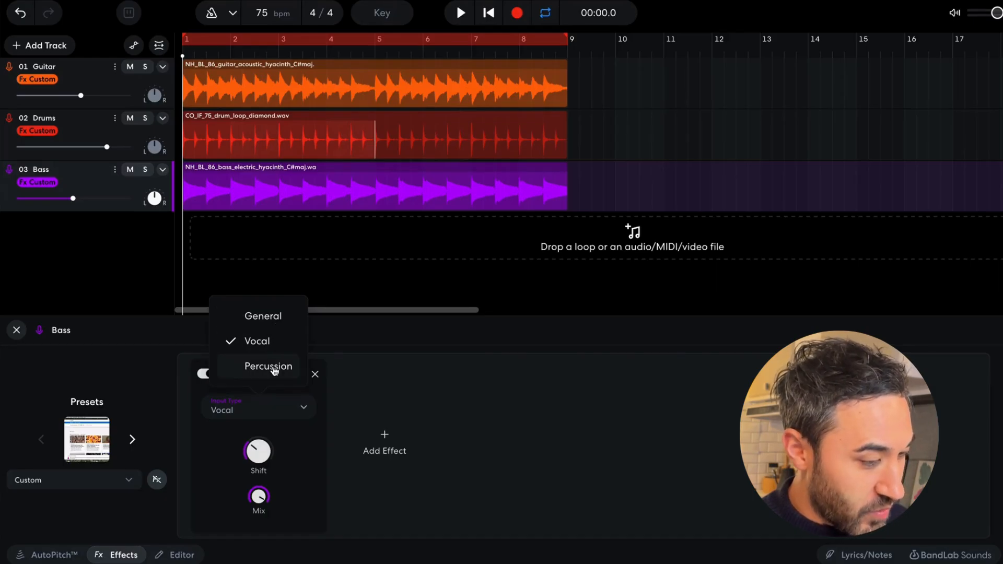
click(274, 313)
mouse_move(254, 452)
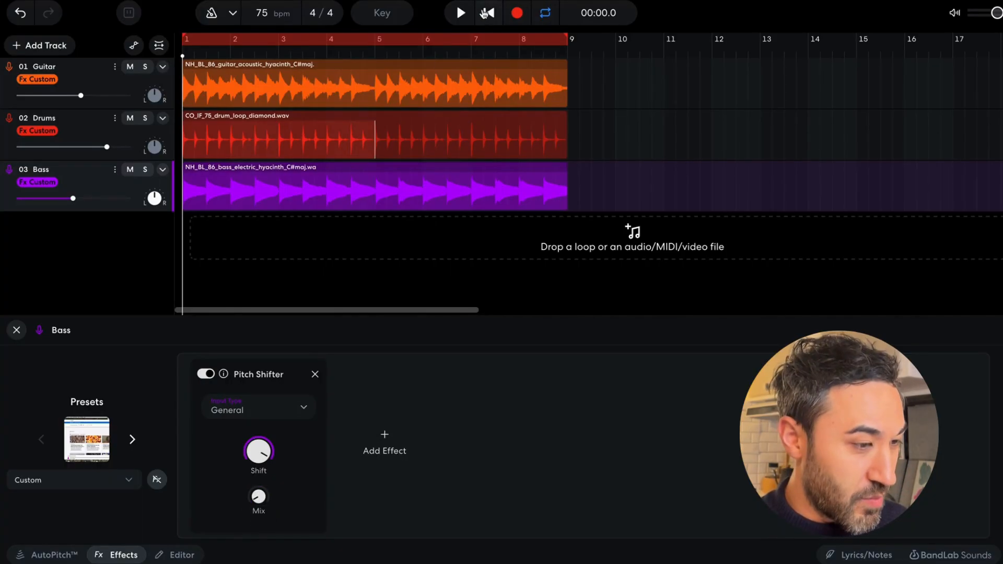
Raise the Pitch Shifter's mix to about halfway during playback and audition the bass soloed and within the full mix.
click(462, 13)
mouse_move(259, 478)
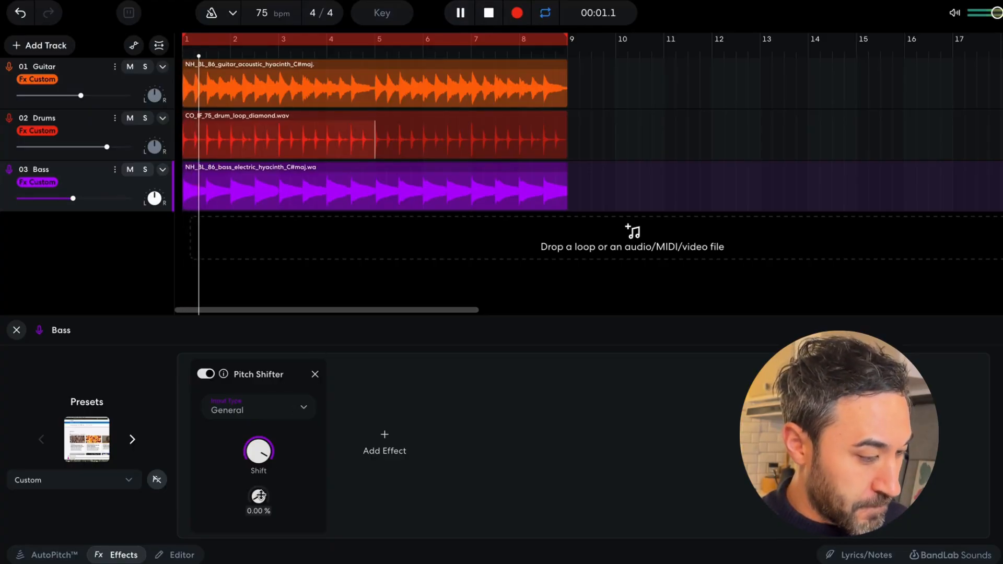
drag(259, 478, 258, 407)
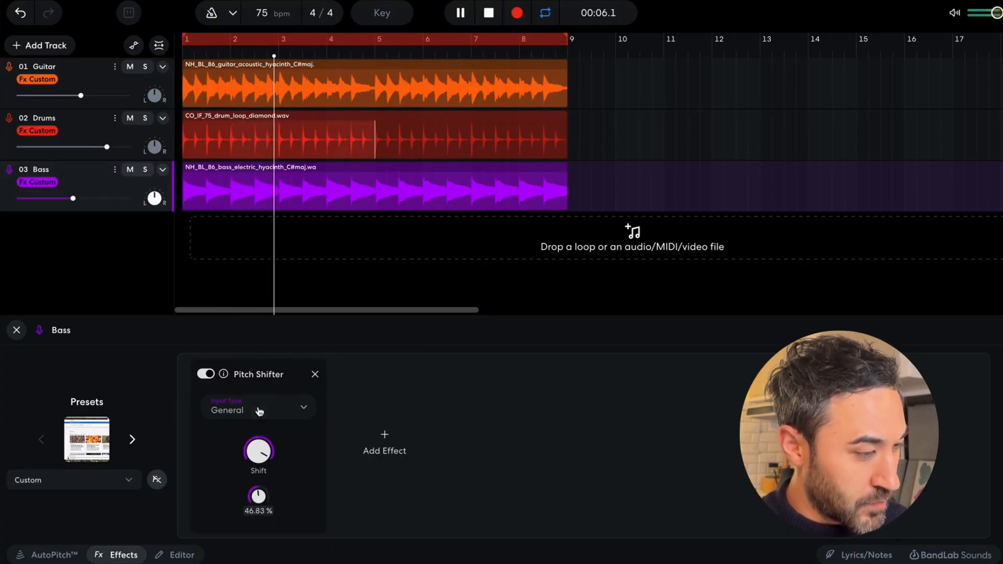
click(147, 170)
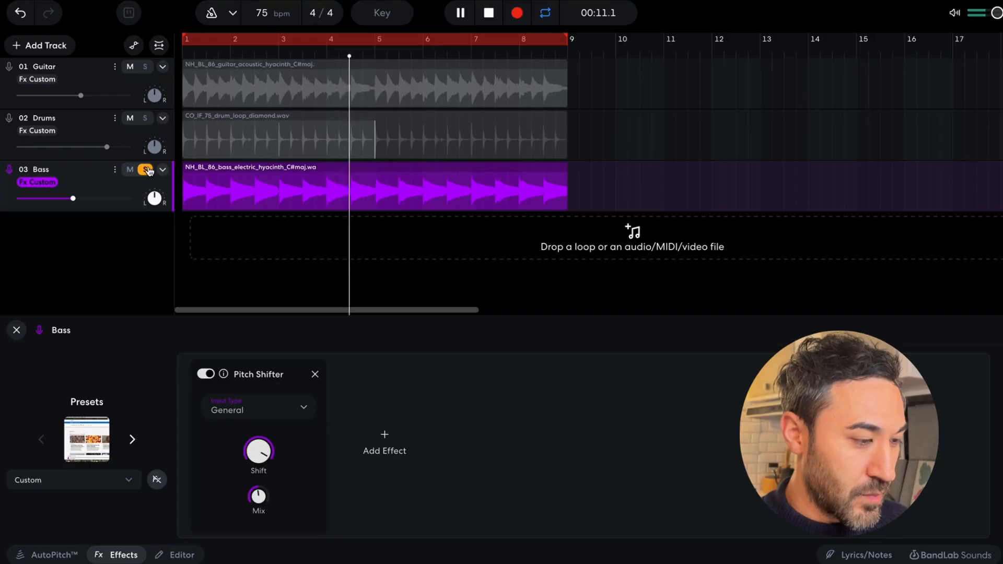
click(147, 170)
key(space)
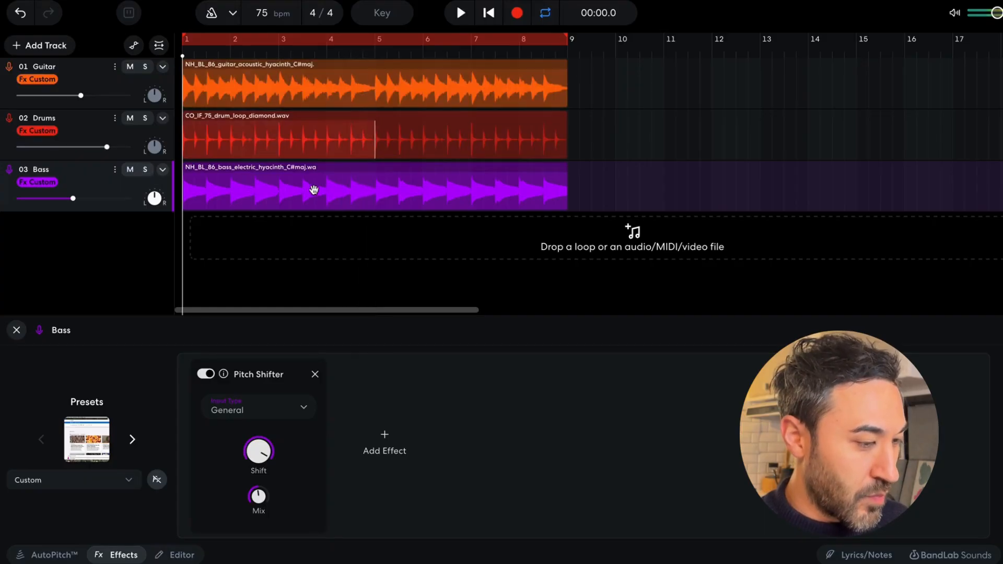